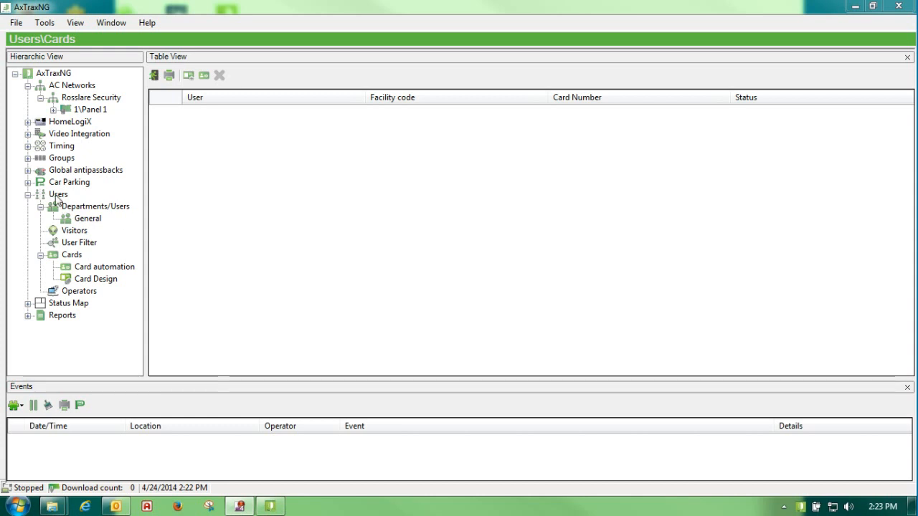
# - Switch from the empty card list to the overall Users view in the tree
pyautogui.click(57, 196)
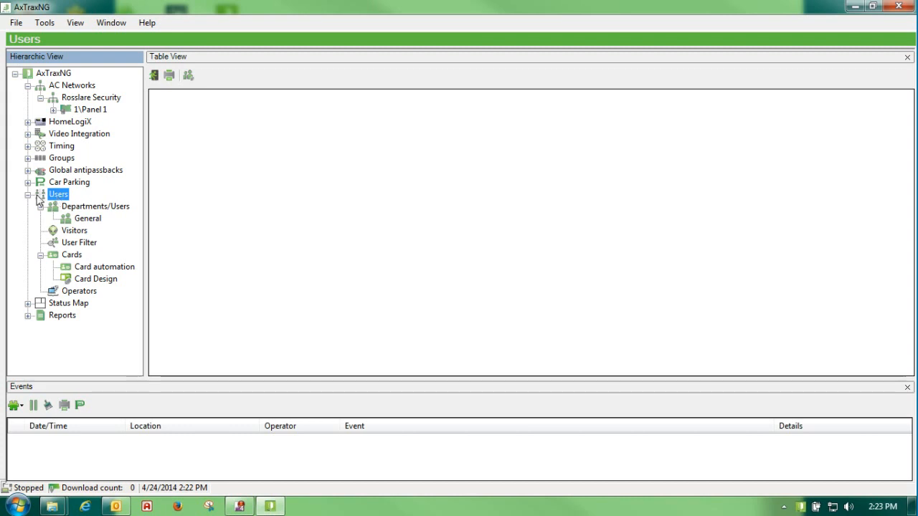
pyautogui.click(188, 75)
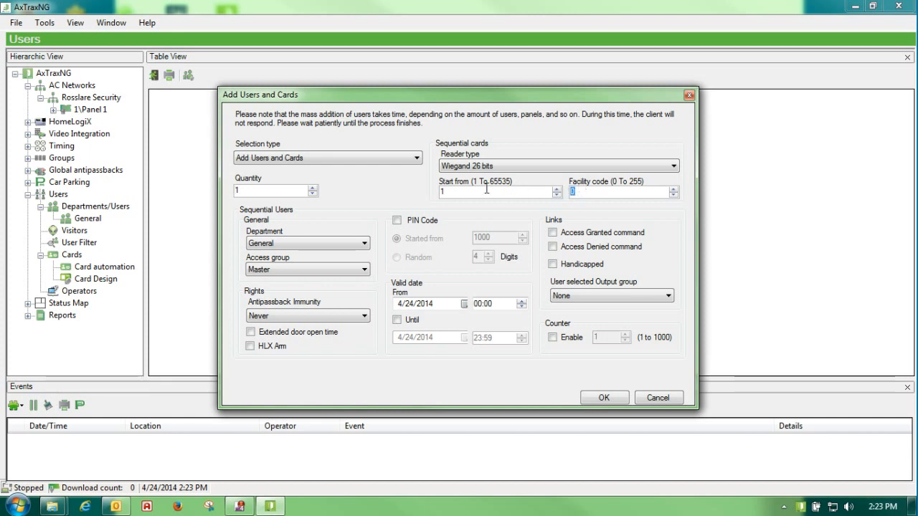
pyautogui.click(453, 193)
pyautogui.doubleClick(252, 192)
pyautogui.write('25')
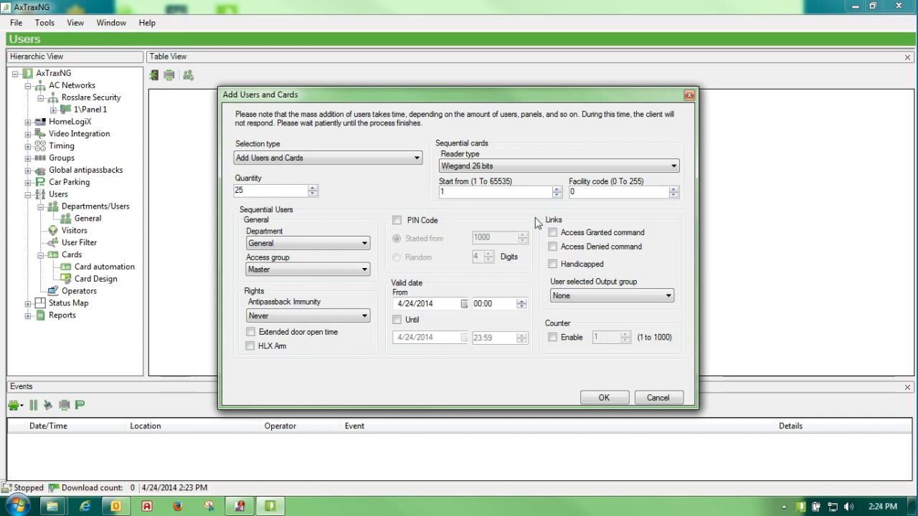
pyautogui.doubleClick(445, 191)
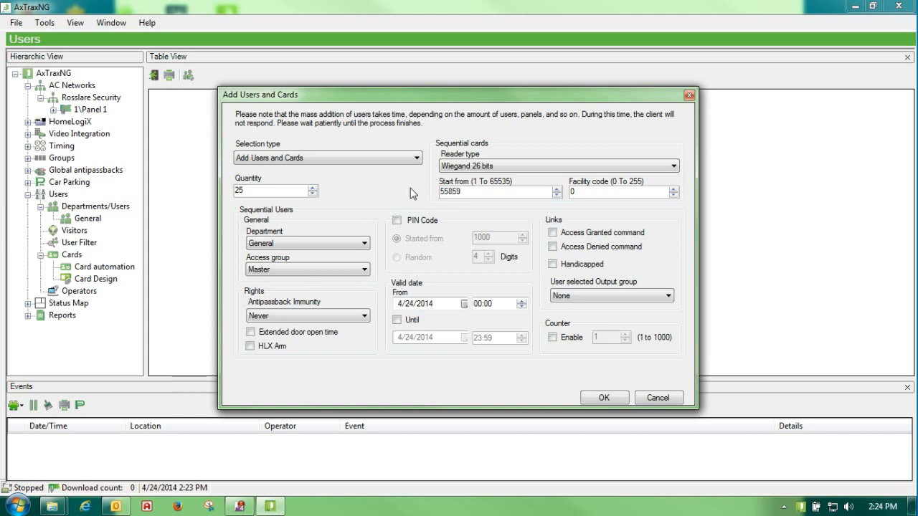
pyautogui.press('Tab')
pyautogui.write('26')
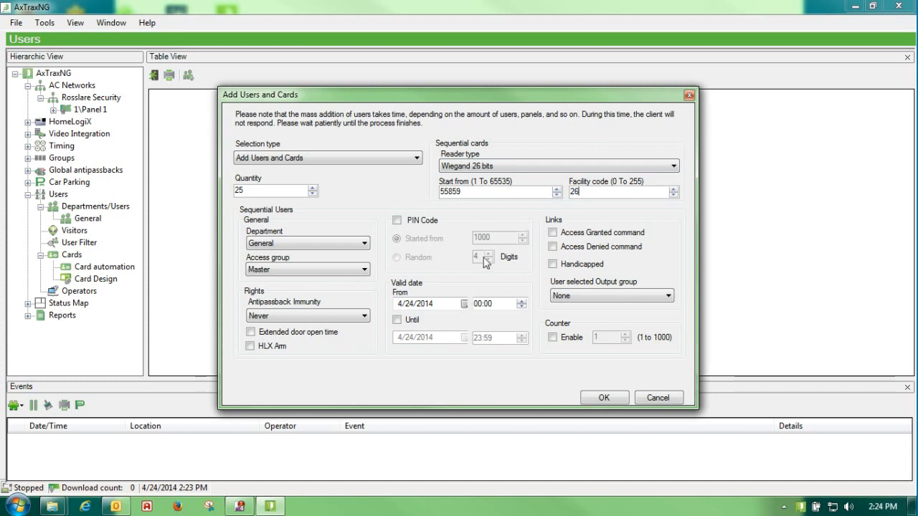
pyautogui.click(365, 244)
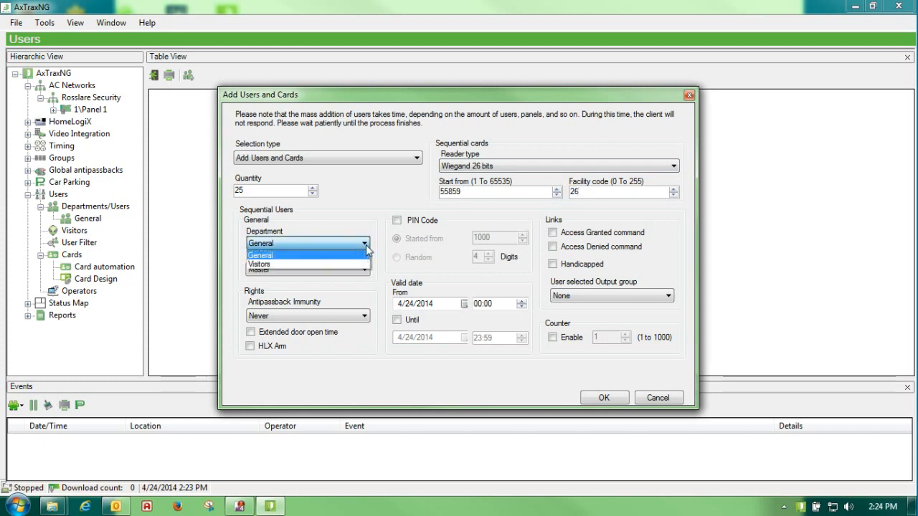
pyautogui.click(333, 254)
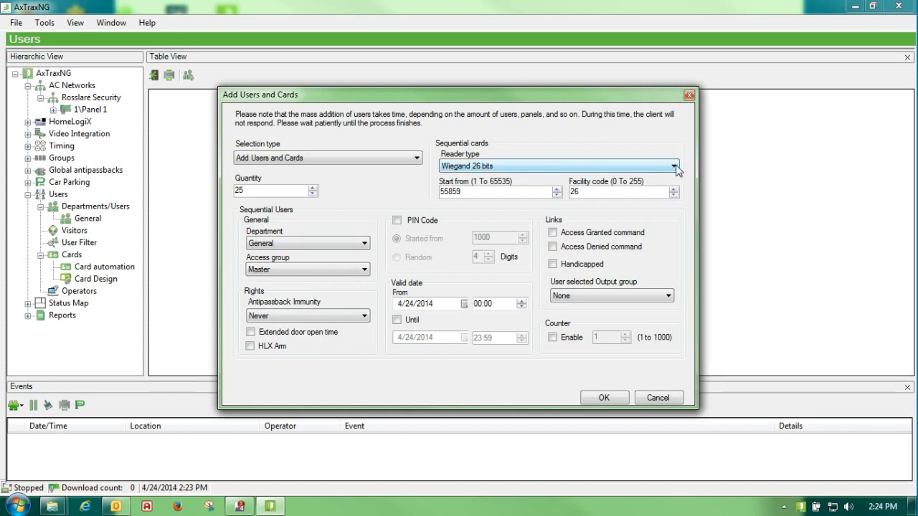
pyautogui.click(604, 399)
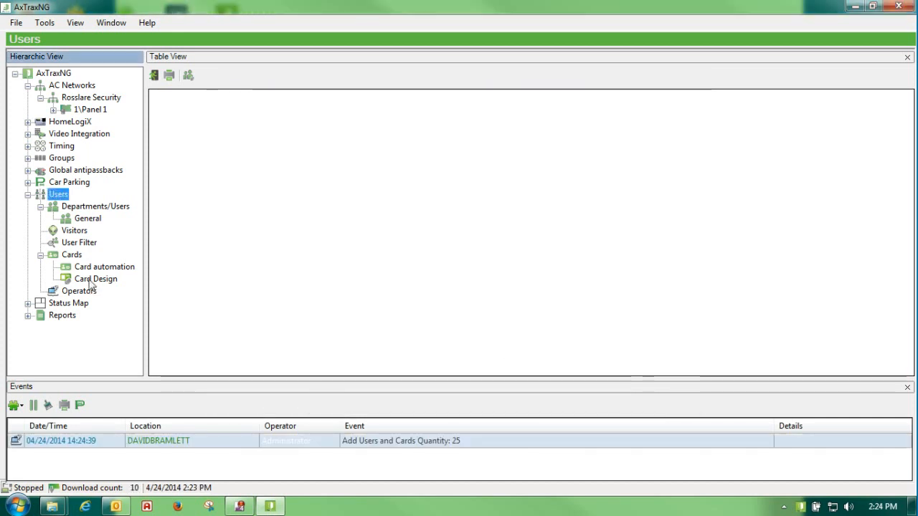
# - Check the newly created cards, then list the General department's users
pyautogui.click(72, 255)
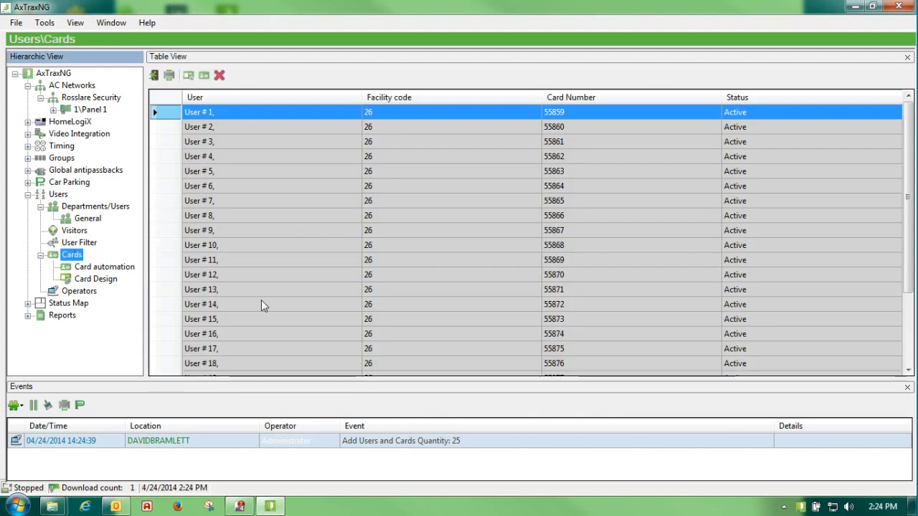
pyautogui.click(88, 218)
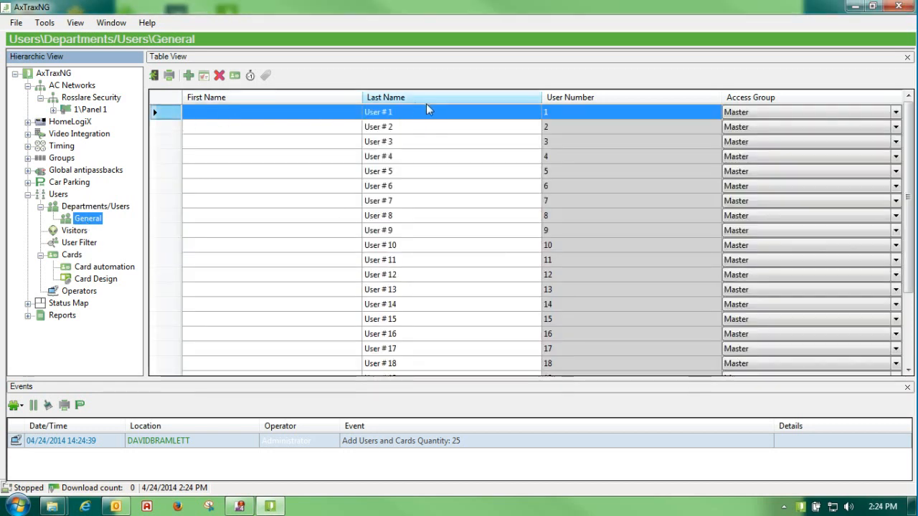
# - Open User # 1's properties and enter the person's first and last name
pyautogui.click(163, 116)
pyautogui.doubleClick(163, 116)
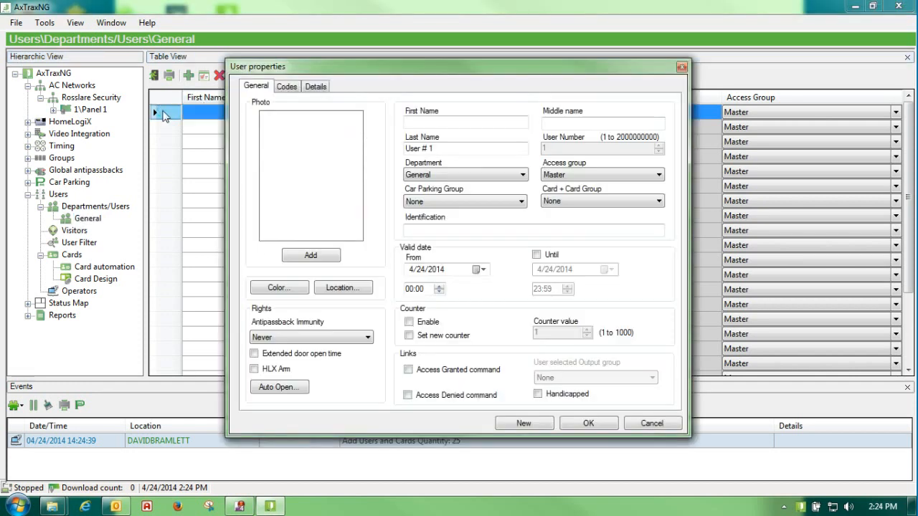
pyautogui.moveTo(426, 75); pyautogui.dragTo(355, 77)
pyautogui.click(349, 123)
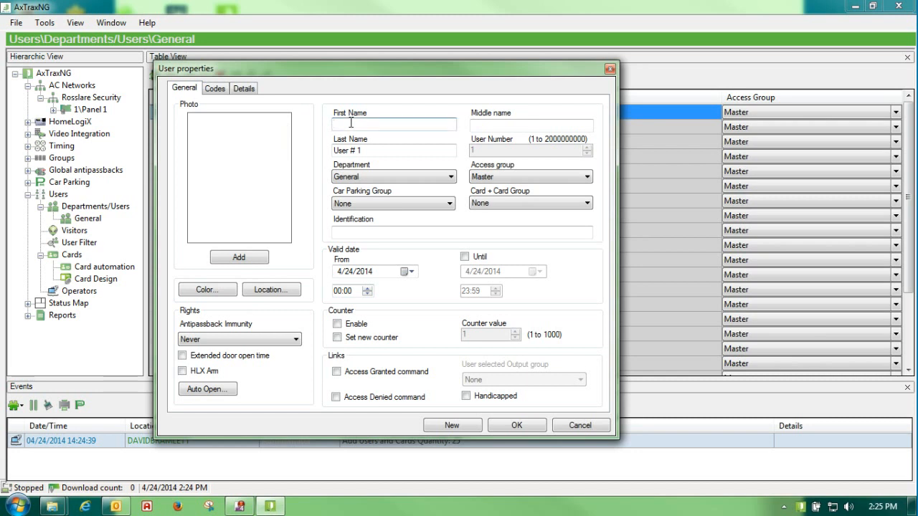
pyautogui.write('David')
pyautogui.press('Tab')
pyautogui.write('Br')
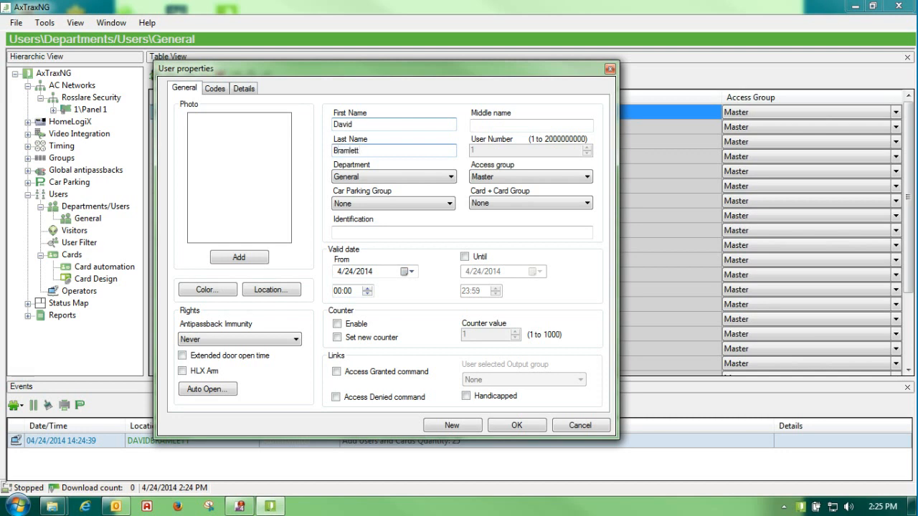
# - Keep General as the department and Master as the access group
pyautogui.click(451, 178)
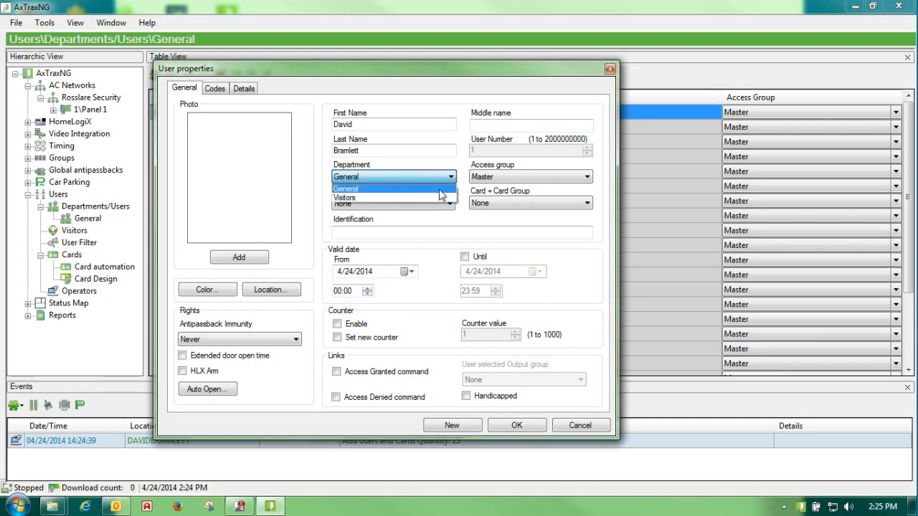
pyautogui.click(426, 227)
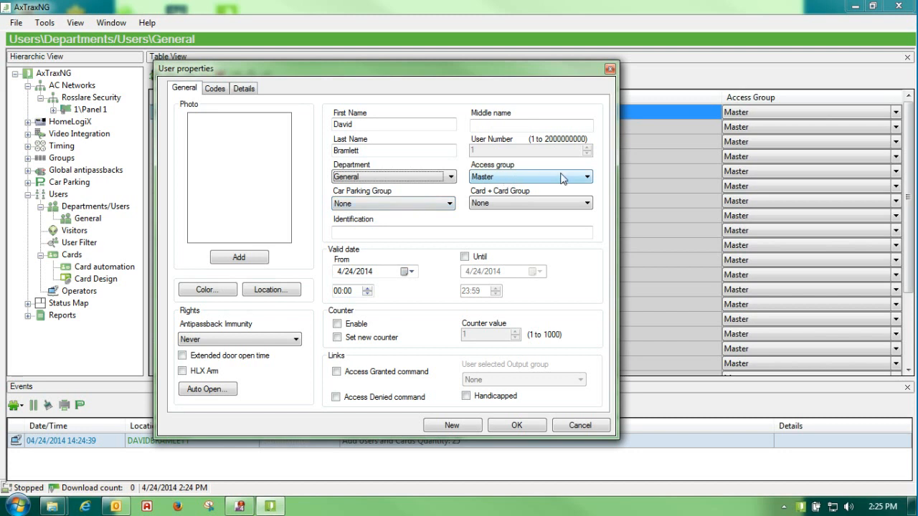
pyautogui.click(588, 178)
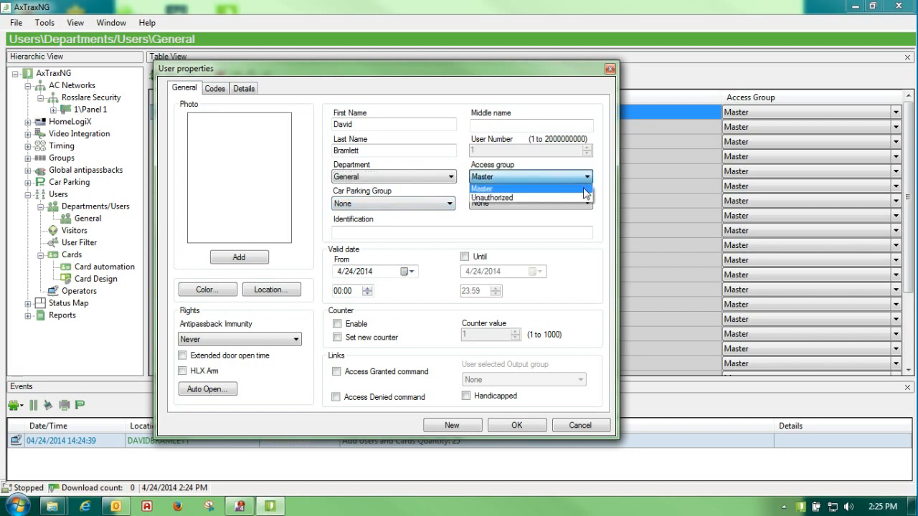
pyautogui.click(586, 189)
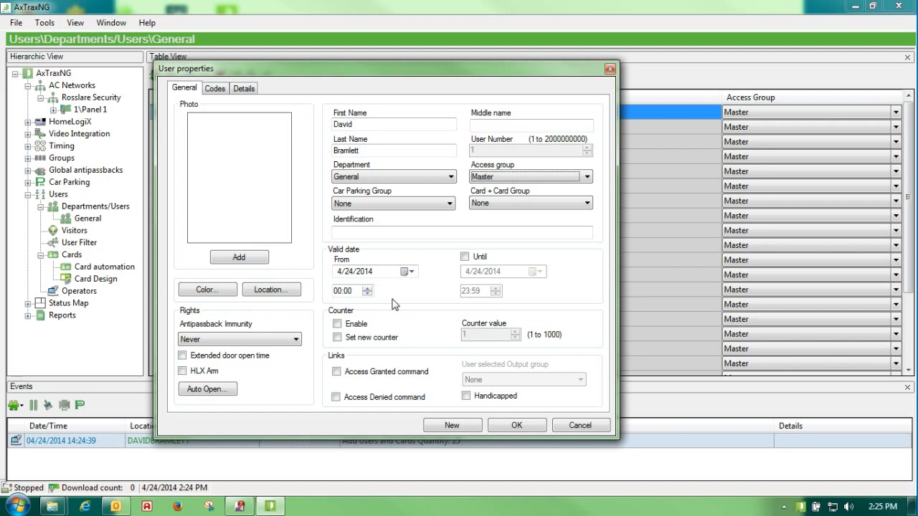
# - Make the user valid from 4/24/2014 08:00 until 4/25/2014 17:00
pyautogui.click(464, 257)
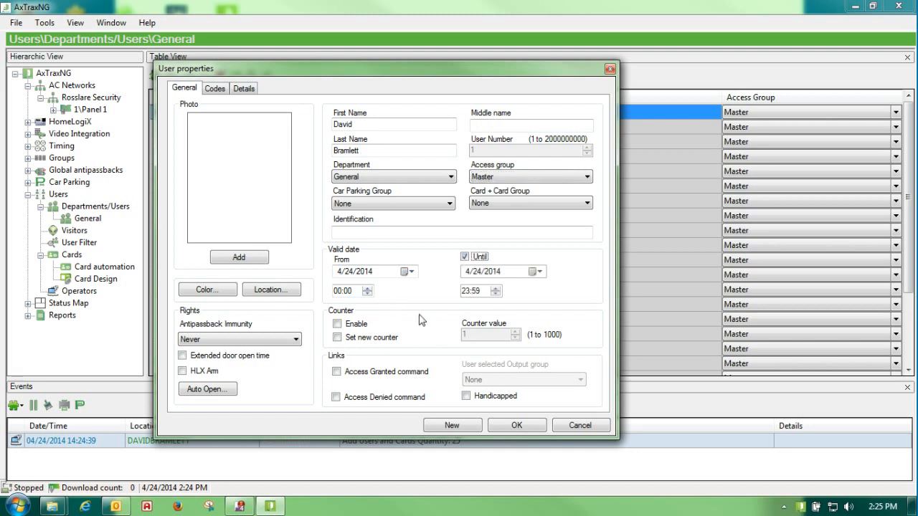
pyautogui.click(340, 293)
pyautogui.click(465, 291)
pyautogui.write('17:00')
pyautogui.click(536, 272)
pyautogui.click(576, 346)
pyautogui.click(213, 89)
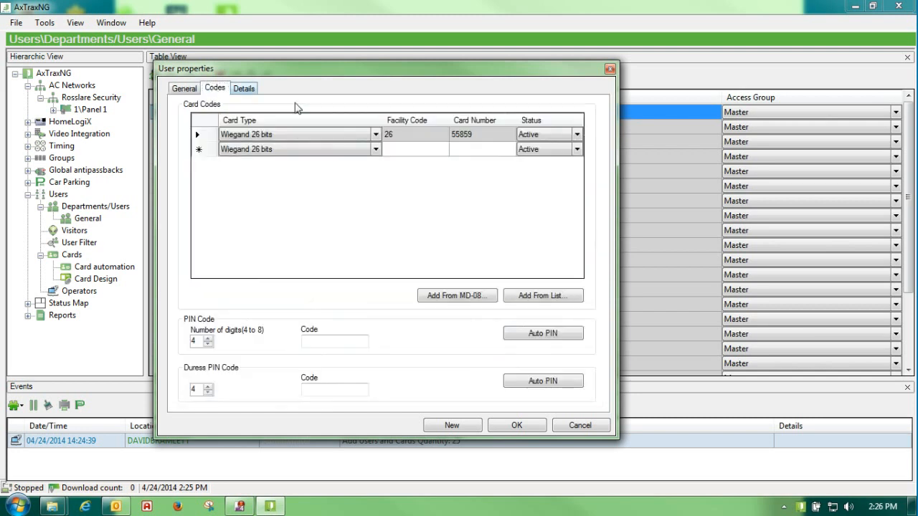
pyautogui.click(577, 136)
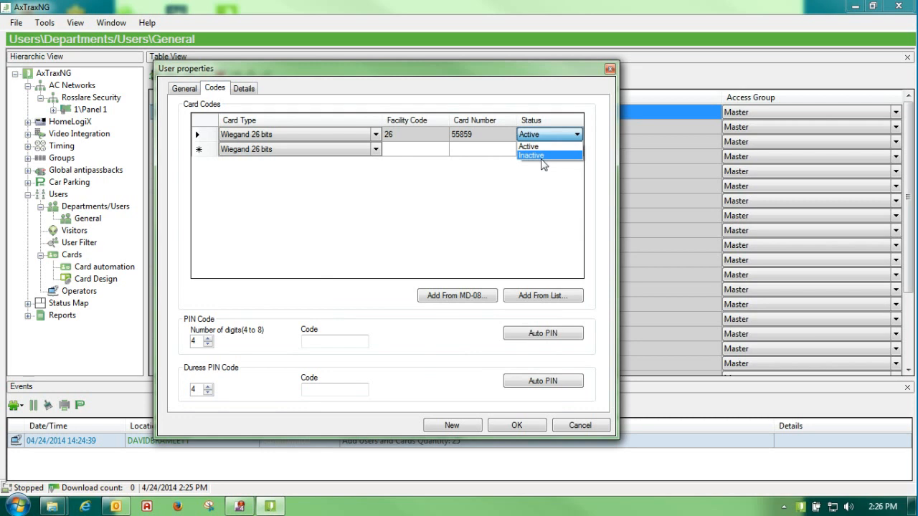
pyautogui.click(526, 185)
pyautogui.click(183, 88)
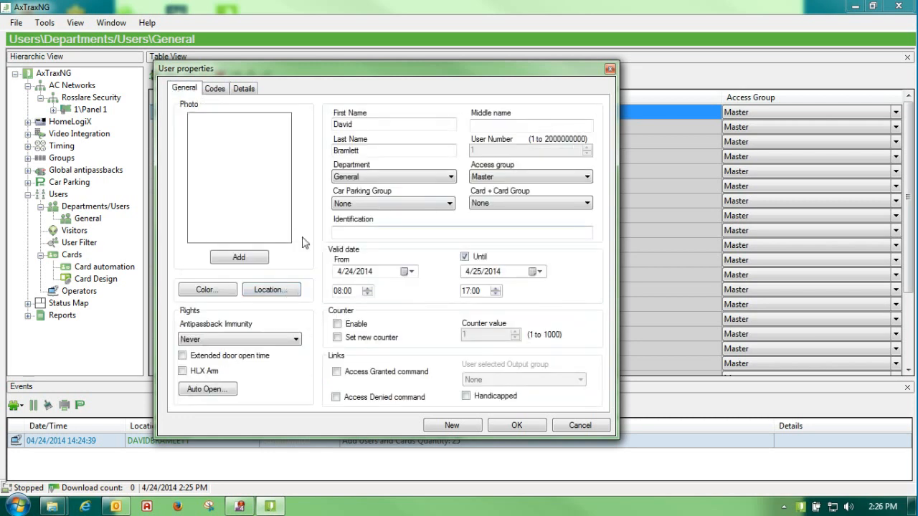
pyautogui.click(337, 323)
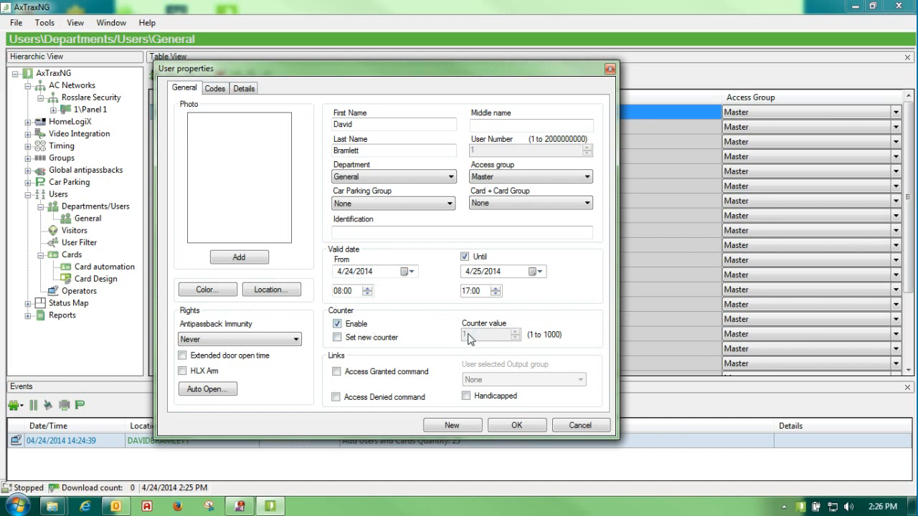
pyautogui.click(343, 338)
pyautogui.click(467, 333)
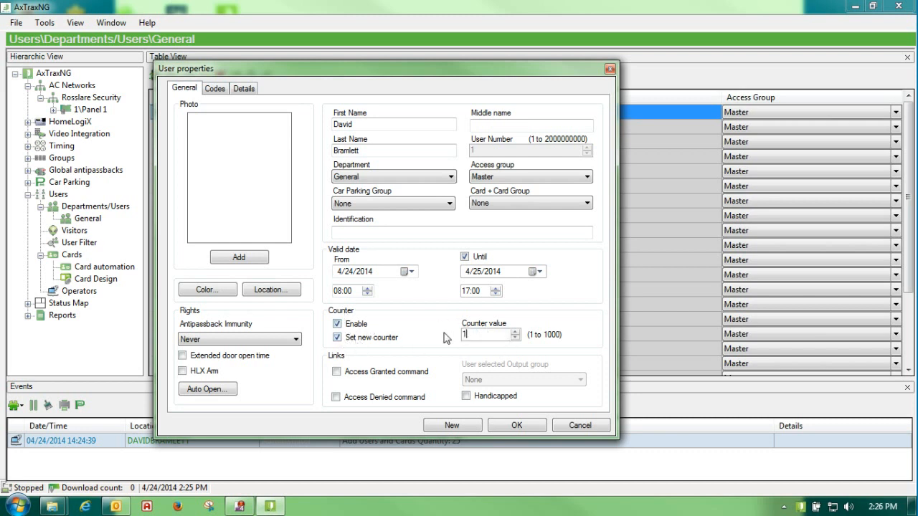
pyautogui.click(338, 324)
pyautogui.click(337, 337)
pyautogui.click(240, 258)
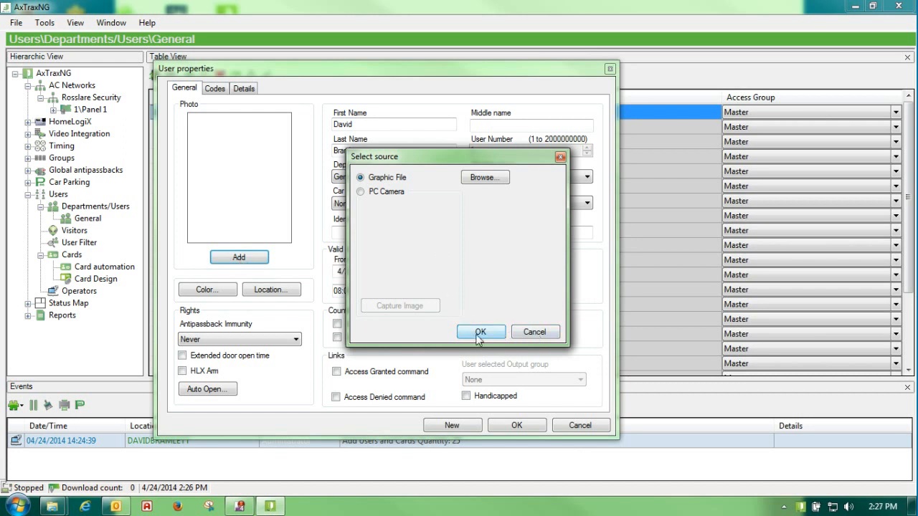
pyautogui.click(534, 334)
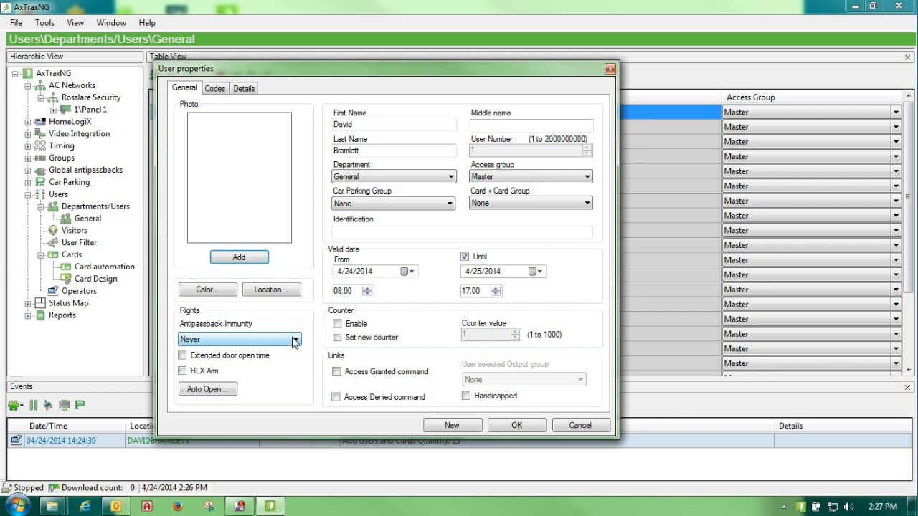
# - Enable the HLX Arm right and close Auto Open without assigning any readers
pyautogui.click(199, 359)
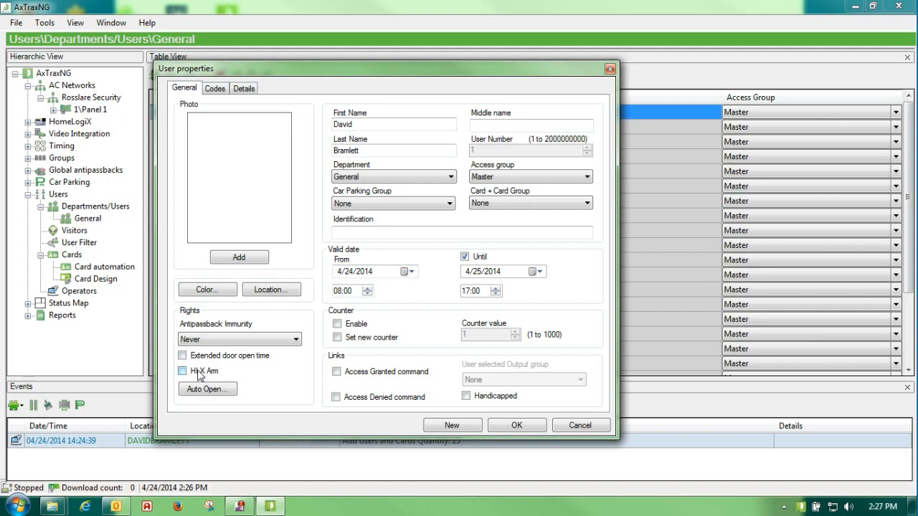
pyautogui.click(200, 374)
pyautogui.click(212, 396)
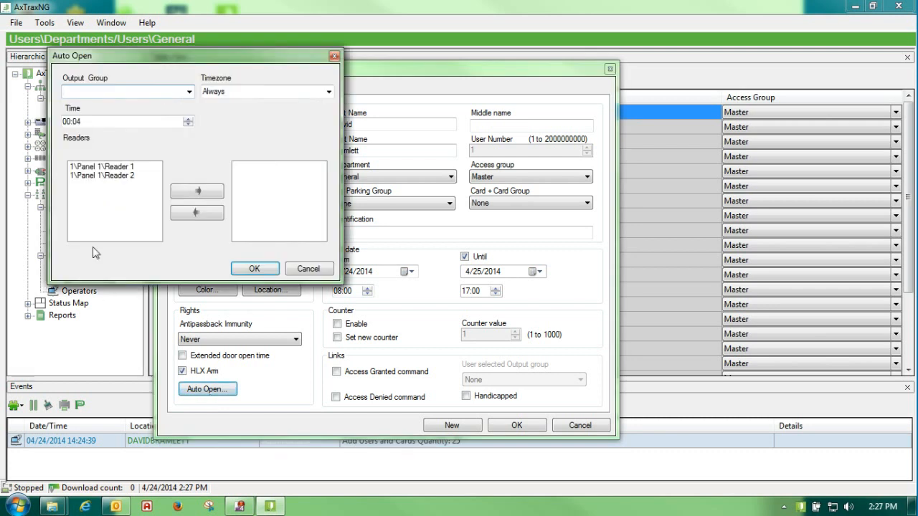
pyautogui.moveTo(208, 58); pyautogui.dragTo(416, 118)
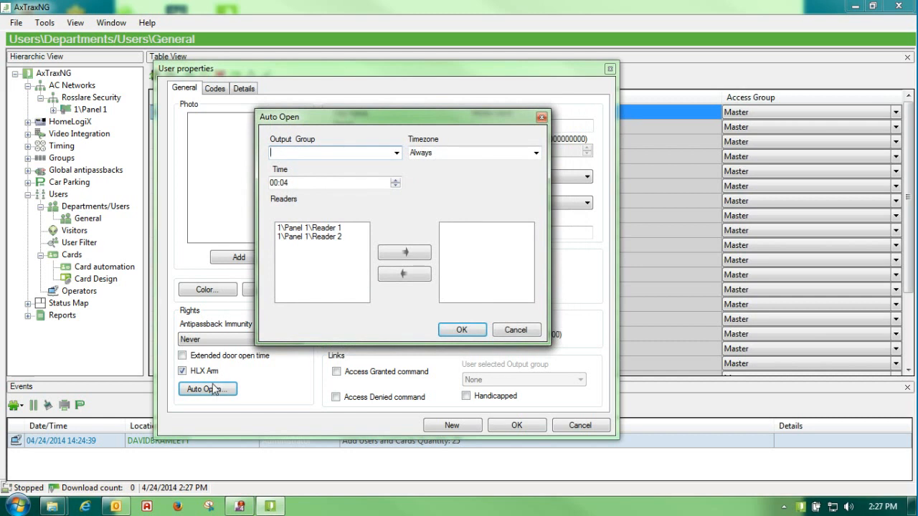
pyautogui.click(506, 331)
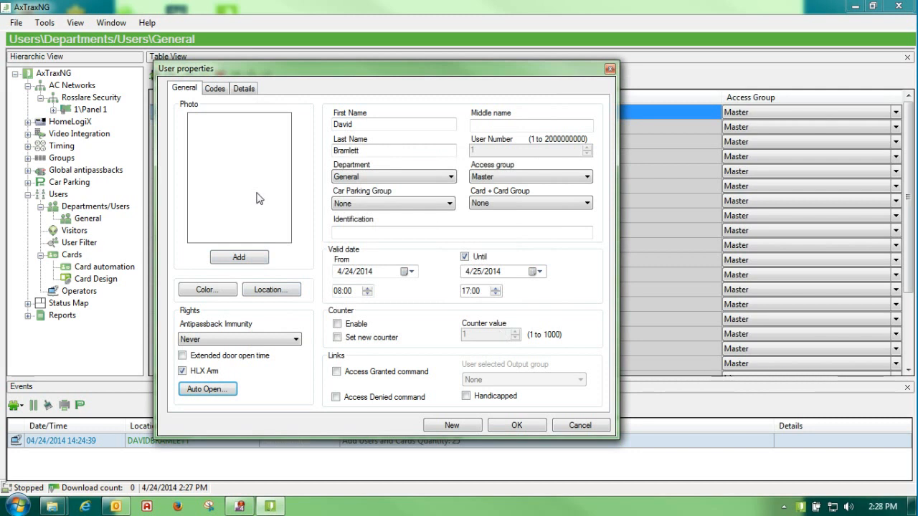
# - On the Codes tab, discard a manually typed PIN and auto-generate a four-digit PIN
pyautogui.click(215, 89)
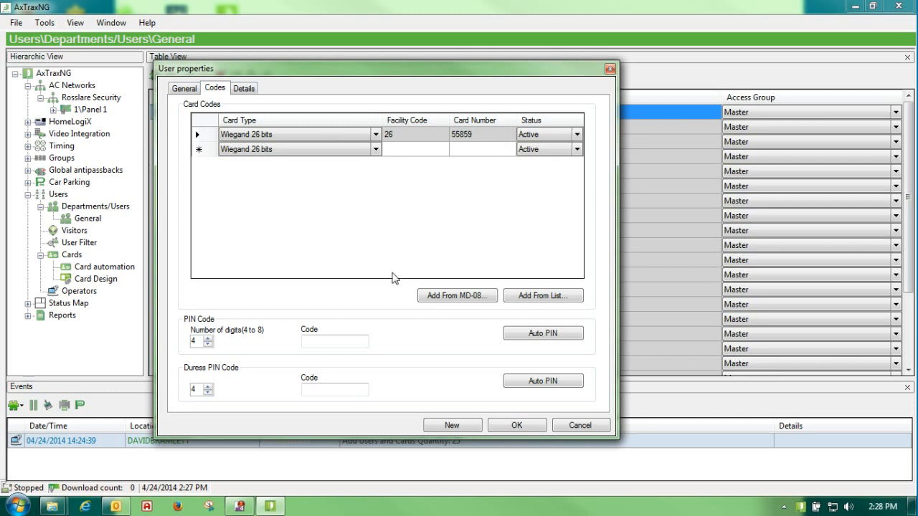
pyautogui.click(315, 344)
pyautogui.write('5555')
pyautogui.moveTo(341, 342); pyautogui.dragTo(111, 339)
pyautogui.press('BackSpace')
pyautogui.click(540, 333)
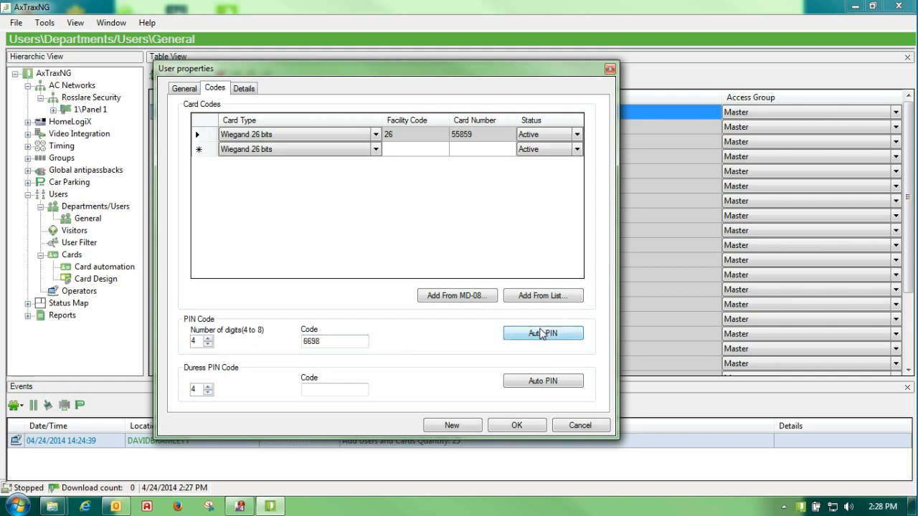
pyautogui.doubleClick(194, 341)
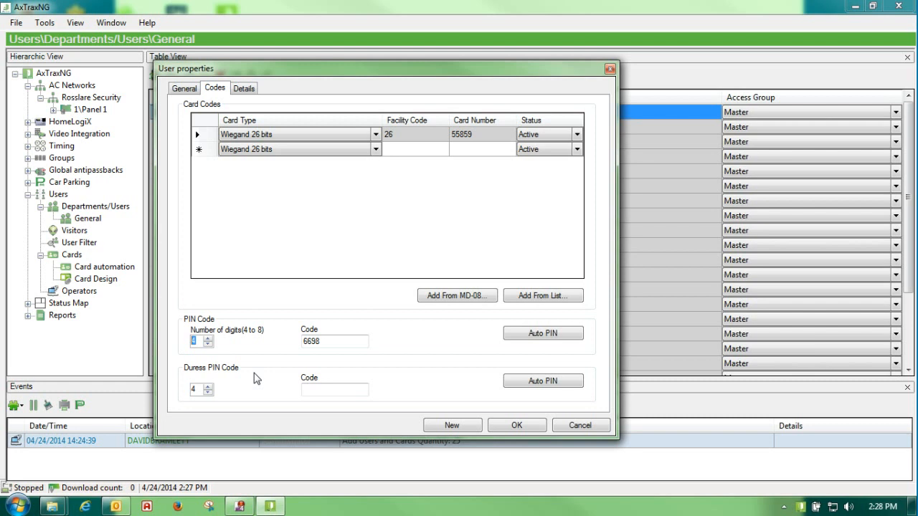
pyautogui.click(316, 392)
pyautogui.click(391, 155)
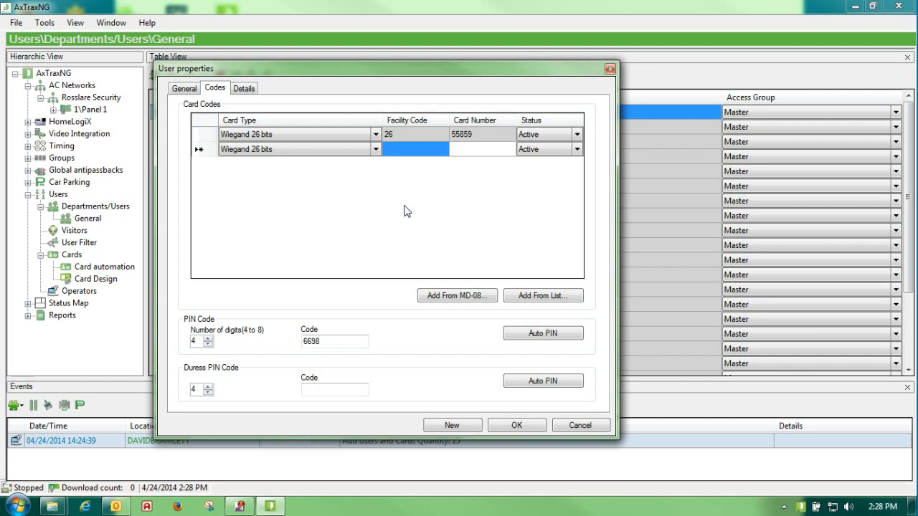
pyautogui.write('26')
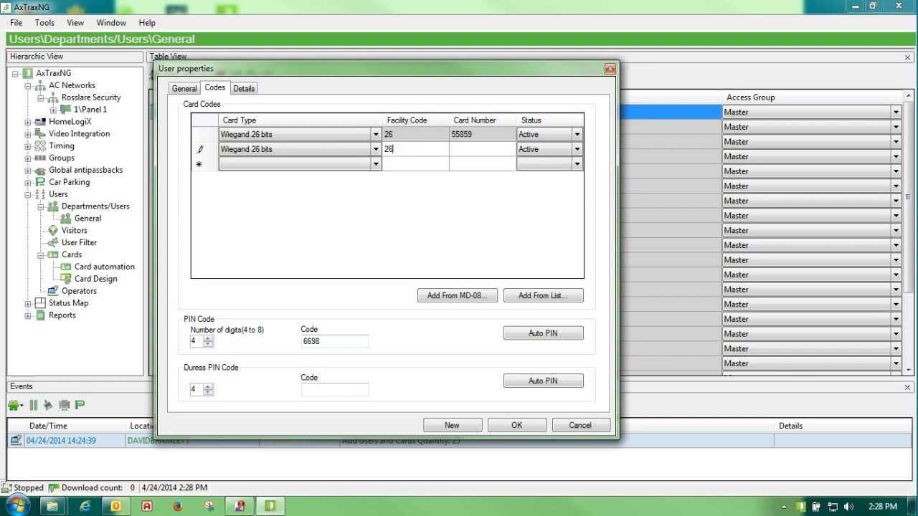
pyautogui.click(461, 155)
pyautogui.click(198, 153)
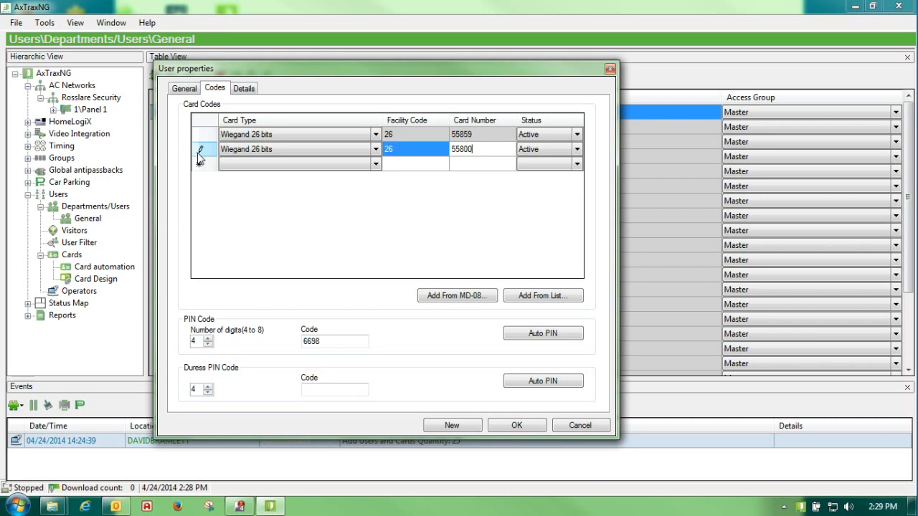
pyautogui.click(184, 89)
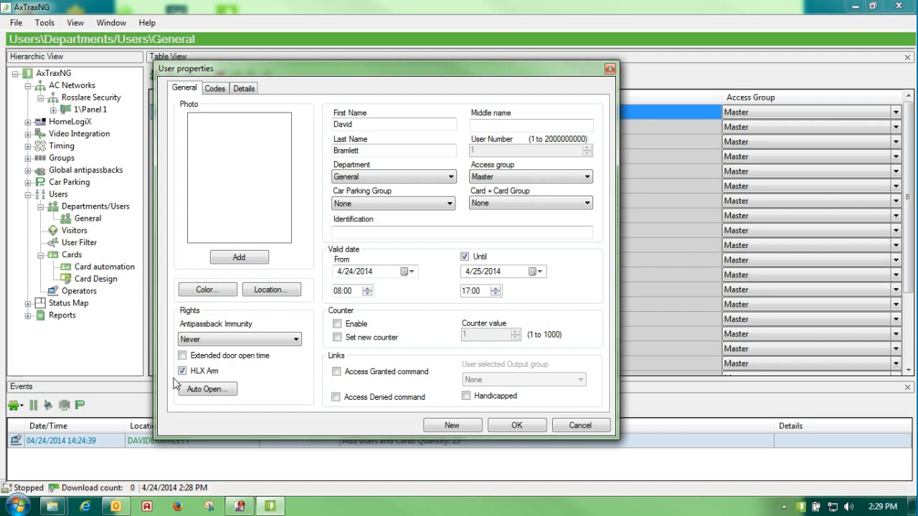
pyautogui.click(516, 426)
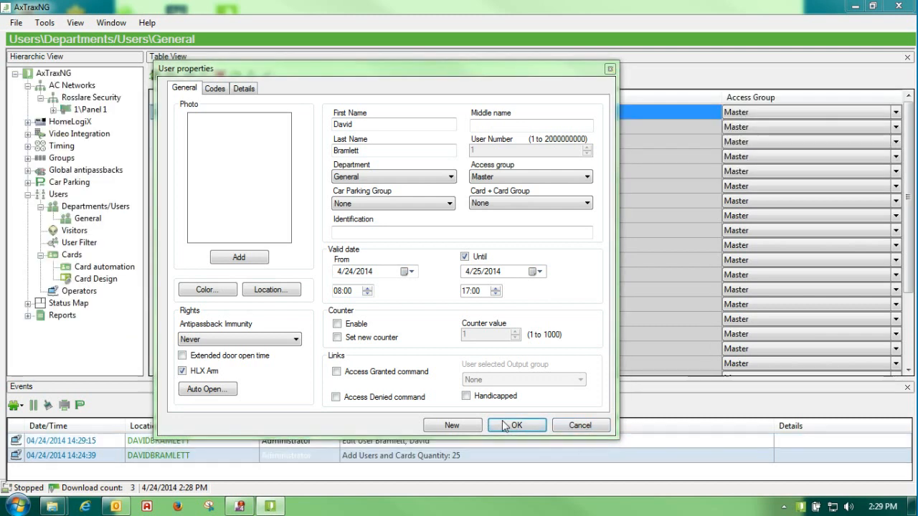